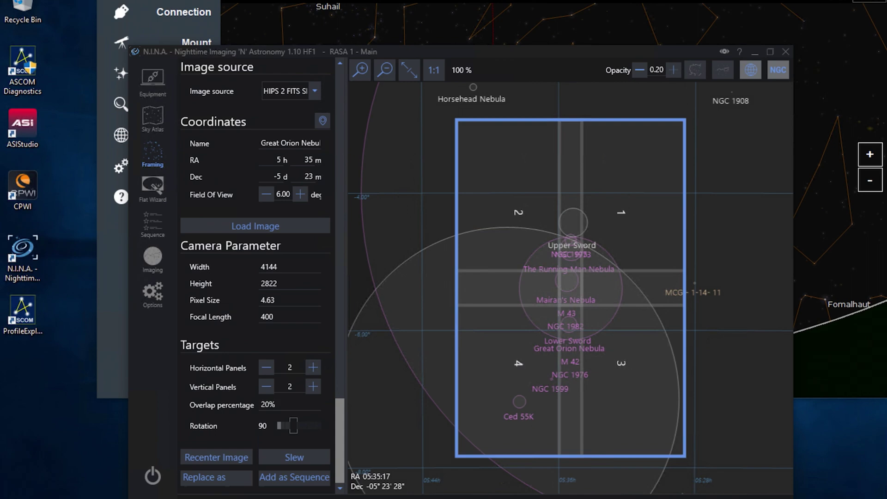
# Set the Orion mosaic to 3 horizontal panels, add it as sequence targets, and remove the blank default target.
pyautogui.click(313, 368)
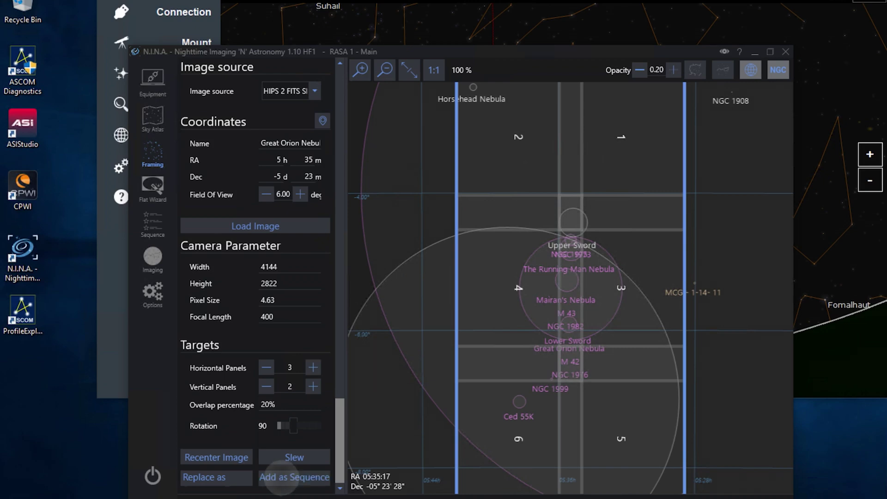
pyautogui.click(283, 478)
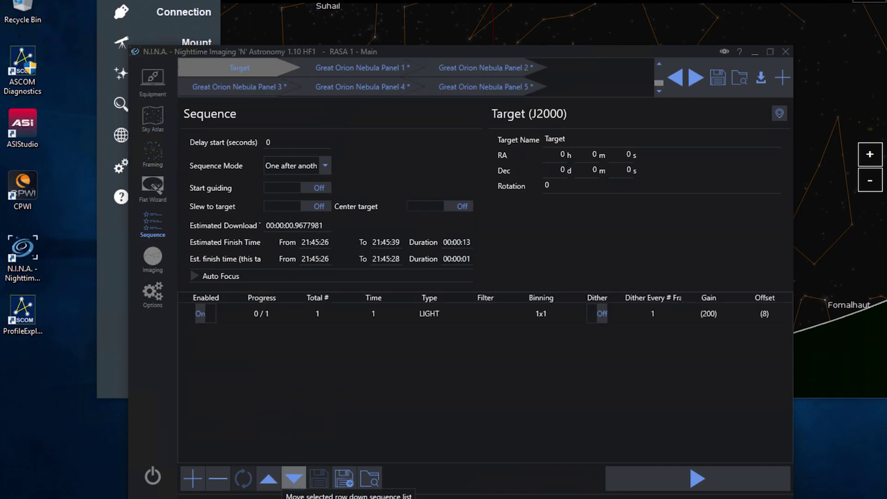
pyautogui.click(268, 66)
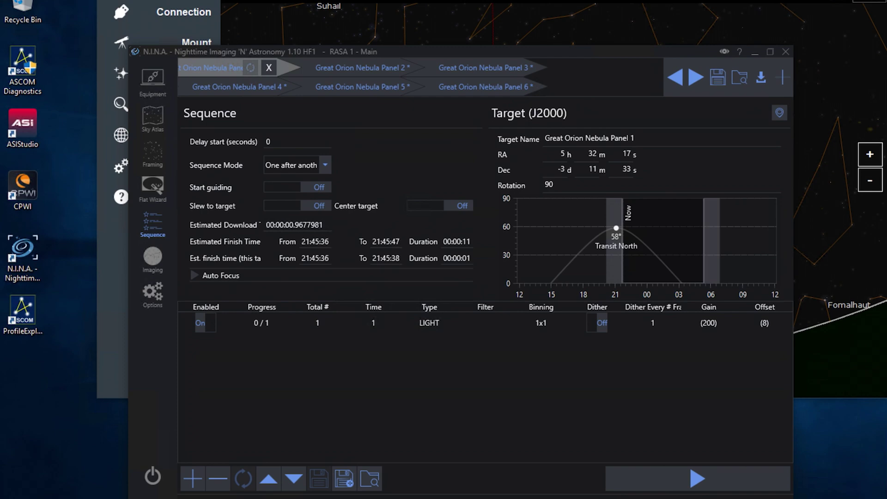
# Enable slewing to target and centering on target for Great Orion Nebula Panels 1, 2 and 3.
pyautogui.click(296, 206)
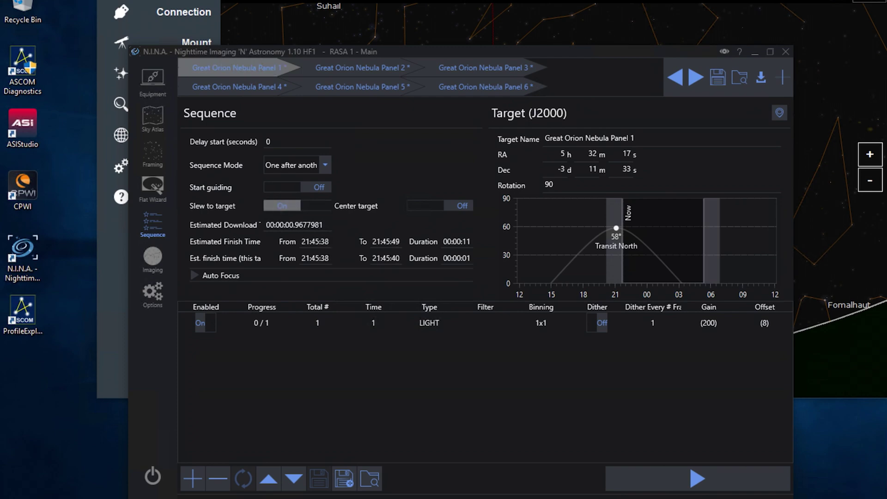
pyautogui.click(425, 205)
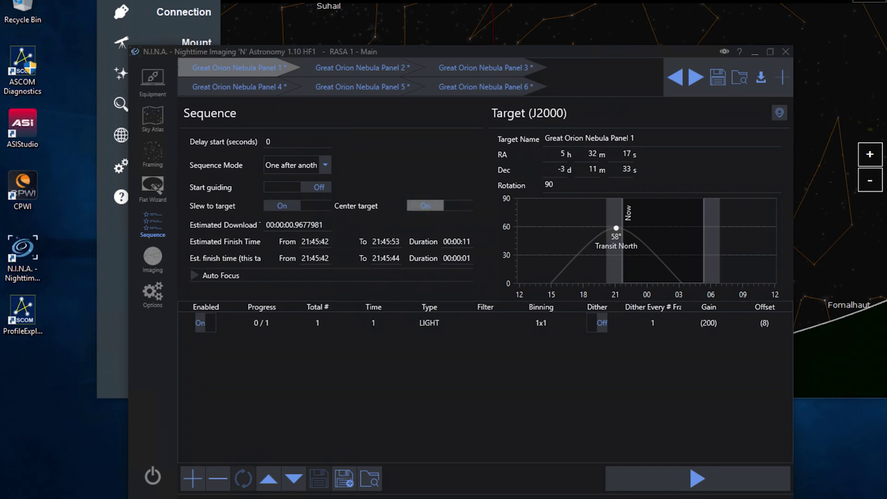
pyautogui.click(360, 68)
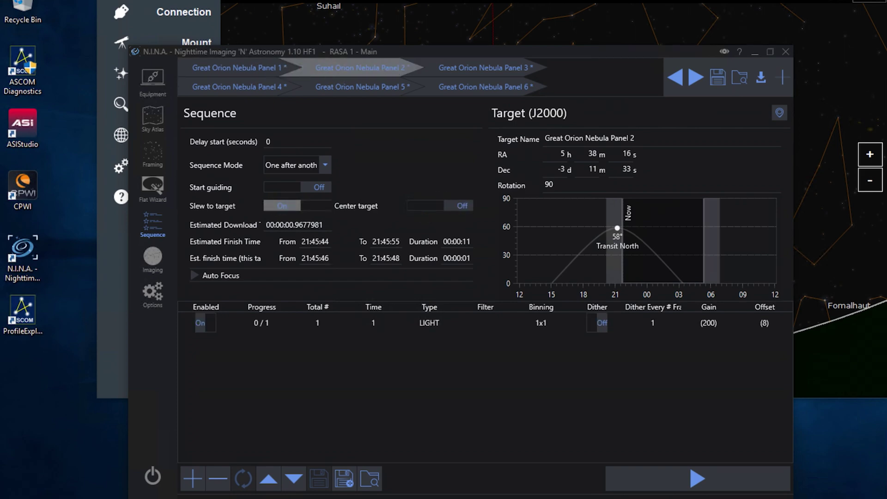
pyautogui.click(425, 206)
pyautogui.click(508, 68)
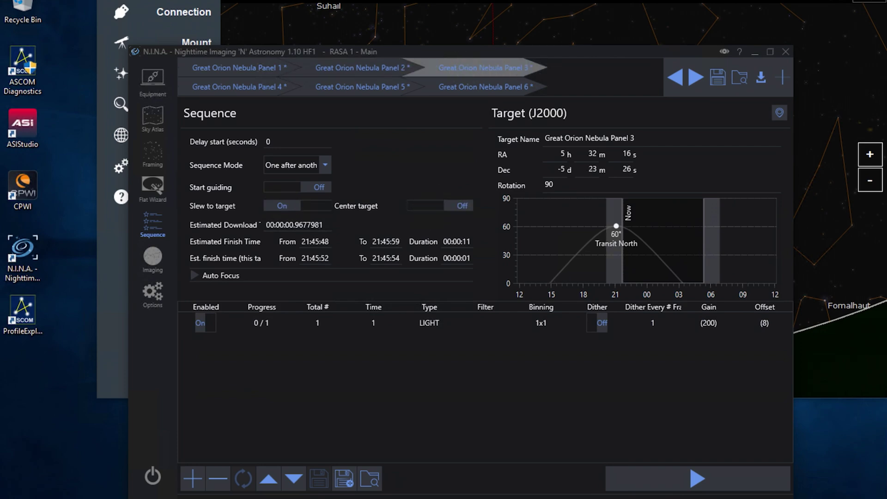
pyautogui.click(425, 206)
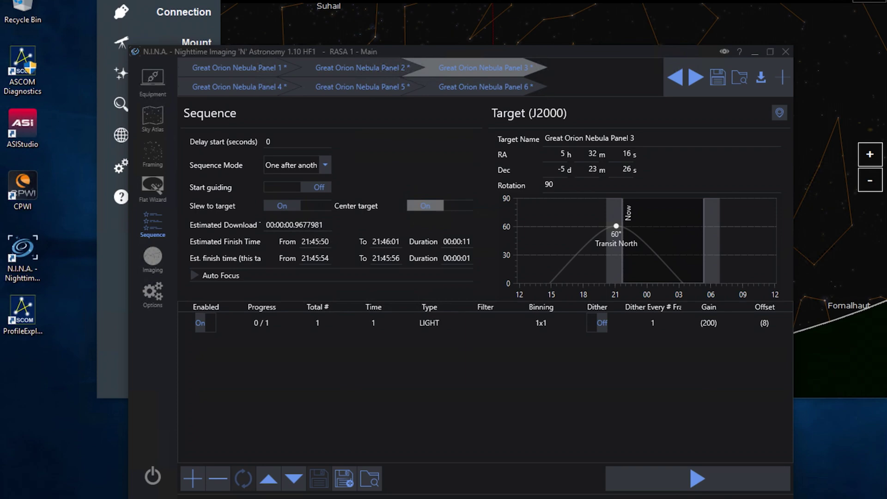
# Enable slewing to target and centering on target for Great Orion Nebula Panels 4, 5 and 6.
pyautogui.click(236, 86)
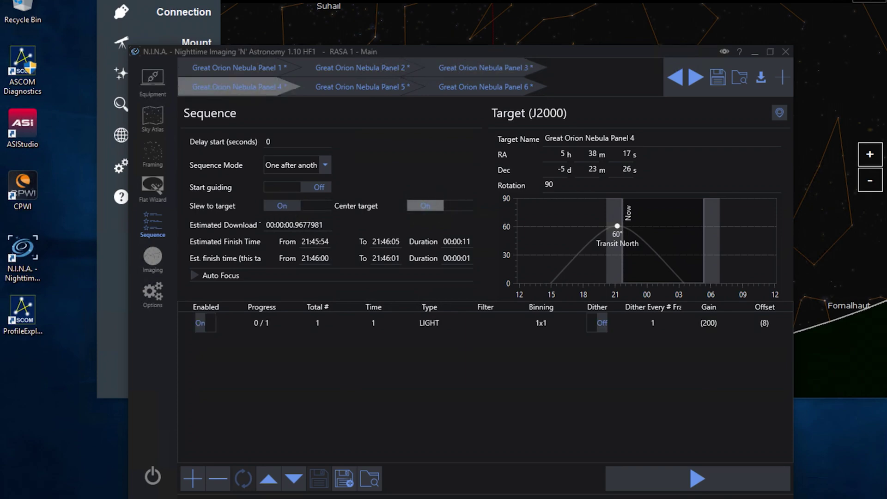
pyautogui.click(351, 86)
pyautogui.click(297, 205)
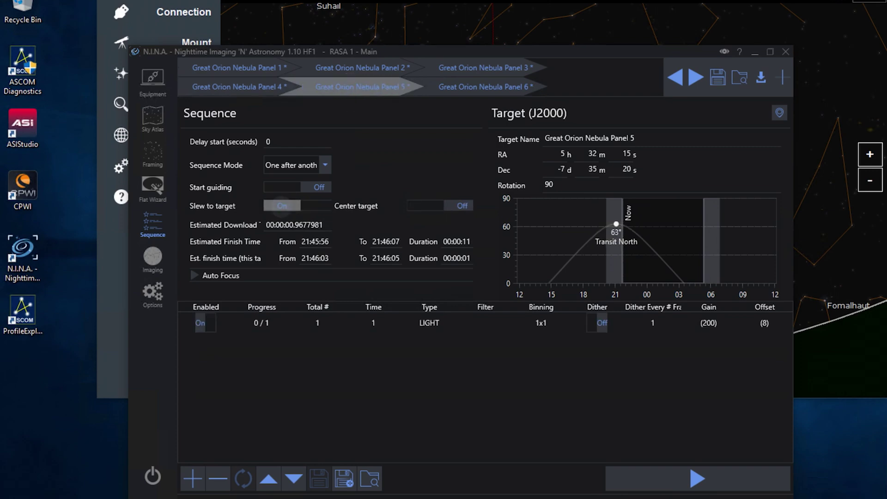
pyautogui.click(425, 205)
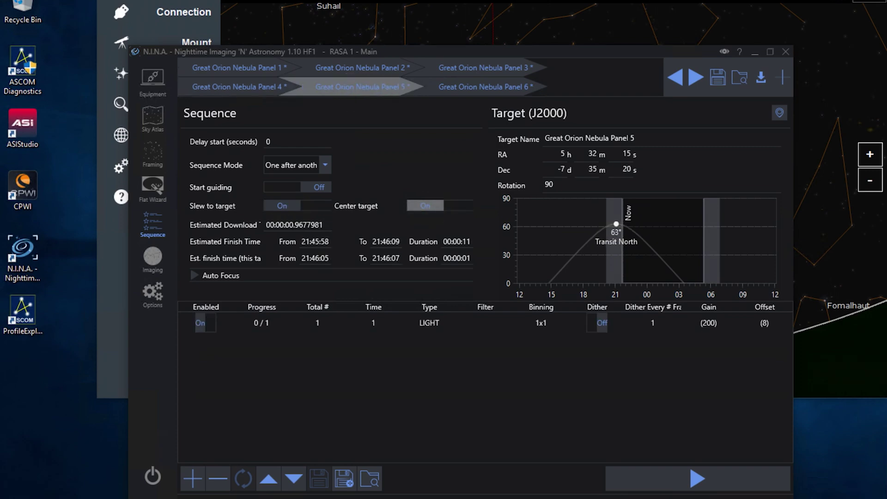
pyautogui.click(483, 86)
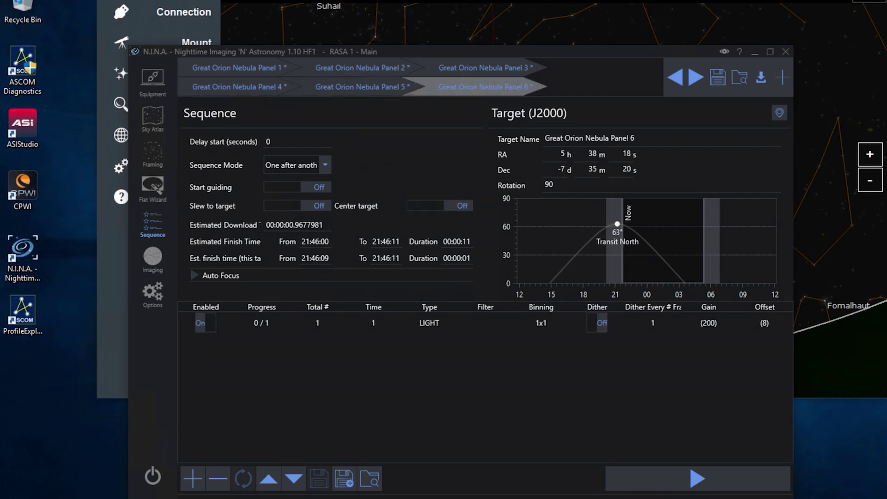
pyautogui.click(282, 206)
pyautogui.click(425, 206)
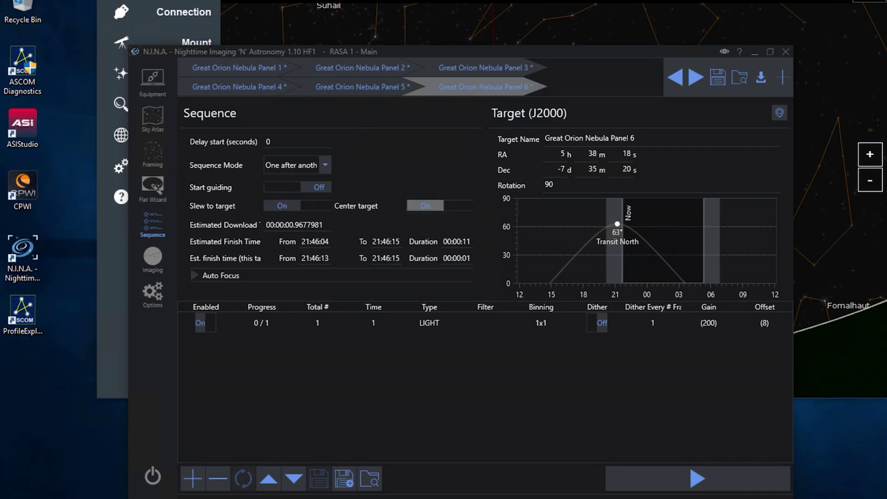
# Set the total number of LIGHT exposures for Great Orion Nebula Panel 1 to 10.
pyautogui.click(217, 67)
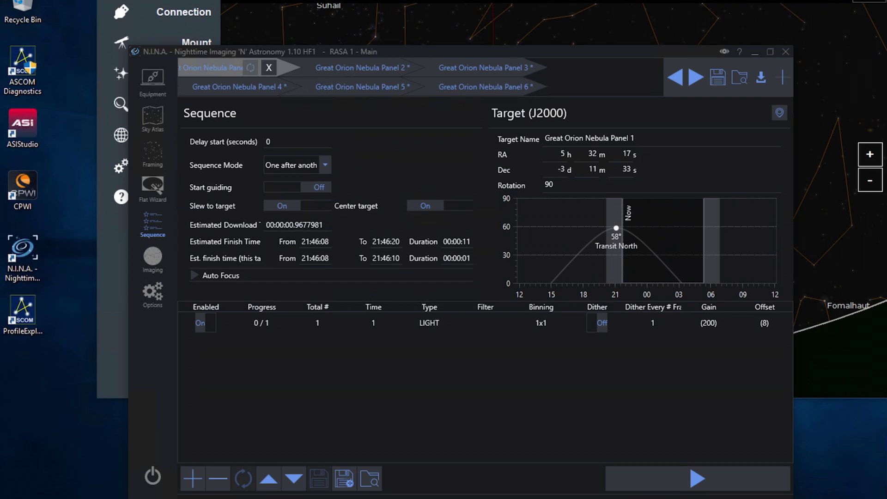
pyautogui.click(334, 322)
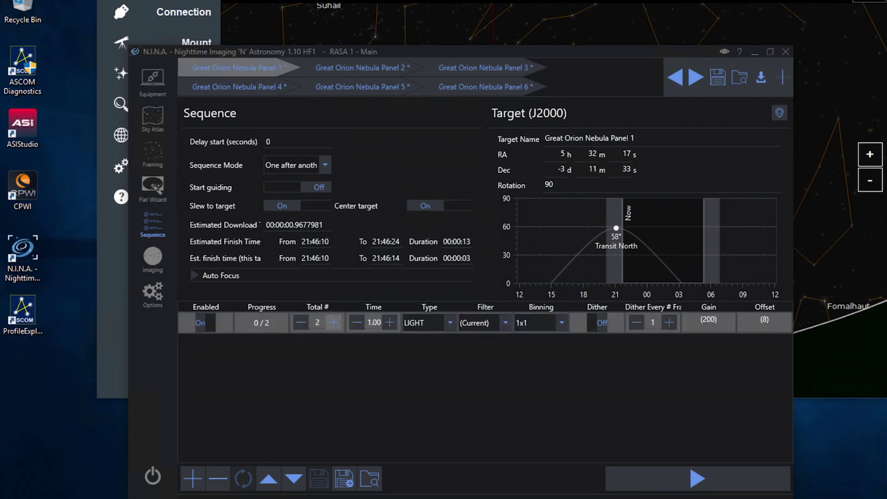
pyautogui.click(334, 322)
pyautogui.click(334, 322)
pyautogui.click(333, 323)
pyautogui.click(334, 323)
pyautogui.click(334, 322)
pyautogui.click(333, 323)
pyautogui.click(333, 322)
pyautogui.click(333, 322)
pyautogui.click(334, 322)
# Set the exposure time of Panel 1's LIGHT frames to 30 seconds.
pyautogui.click(389, 322)
pyautogui.click(390, 322)
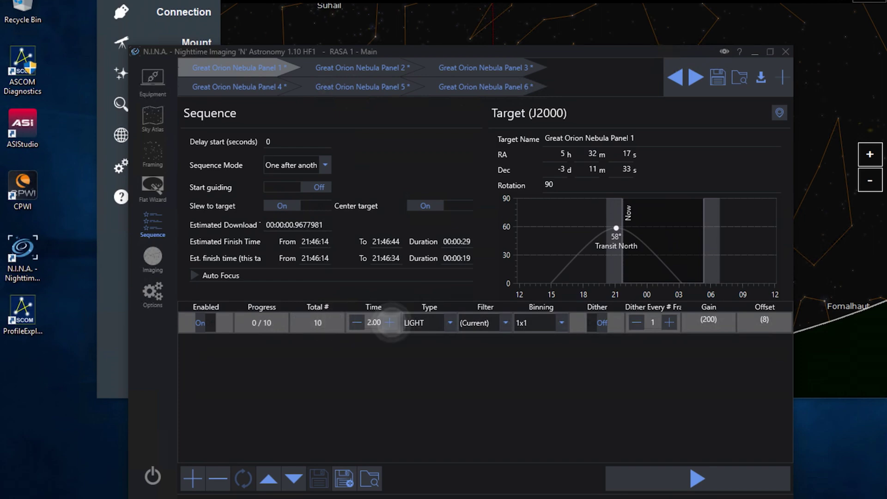
pyautogui.click(390, 323)
pyautogui.click(389, 323)
pyautogui.click(390, 323)
pyautogui.click(389, 322)
pyautogui.click(389, 322)
pyautogui.click(390, 323)
pyautogui.click(390, 322)
pyautogui.doubleClick(389, 322)
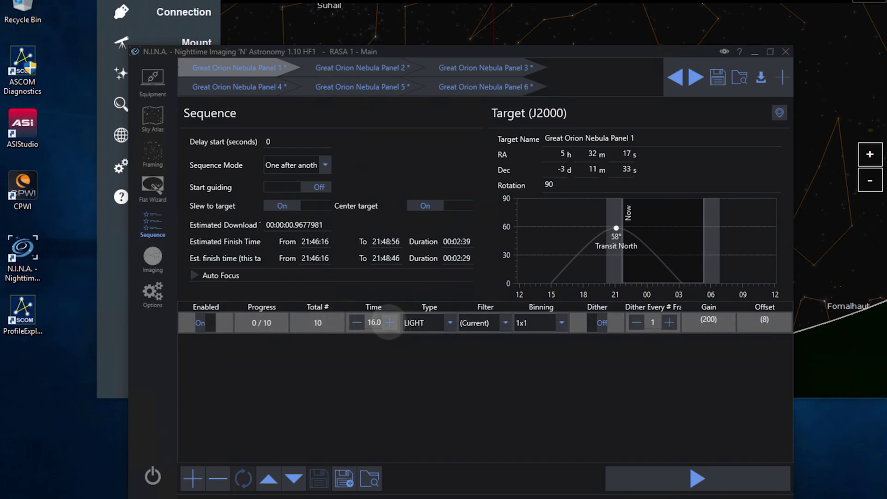
pyautogui.click(389, 323)
pyautogui.doubleClick(390, 322)
pyautogui.doubleClick(390, 323)
pyautogui.click(390, 323)
pyautogui.doubleClick(390, 322)
pyautogui.doubleClick(390, 323)
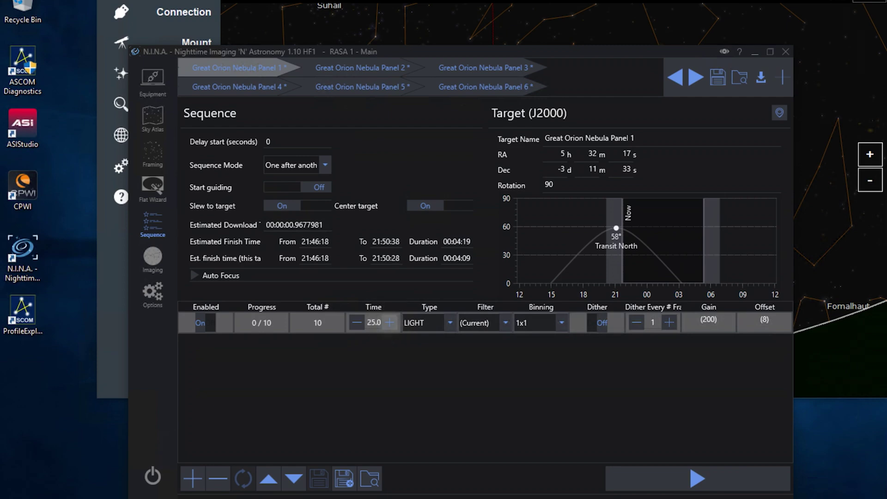
pyautogui.doubleClick(390, 323)
pyautogui.doubleClick(389, 322)
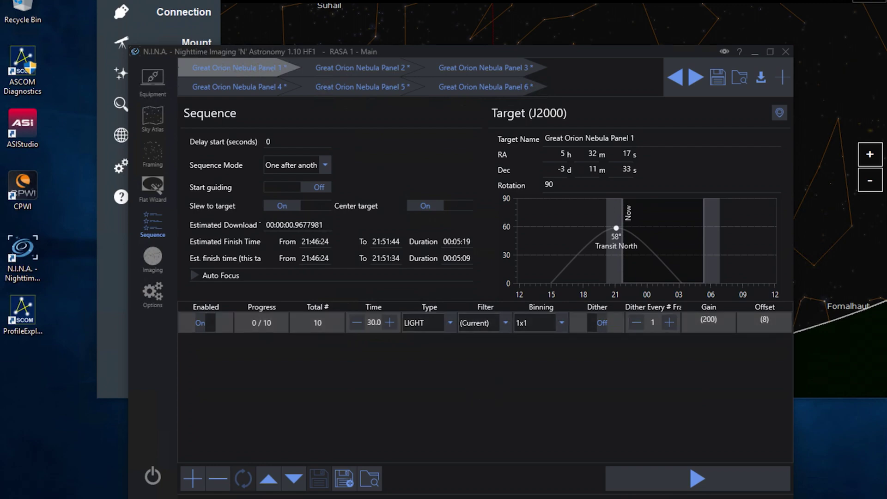
# Set the total number of LIGHT exposures for Great Orion Nebula Panel 2 to 20.
pyautogui.click(351, 67)
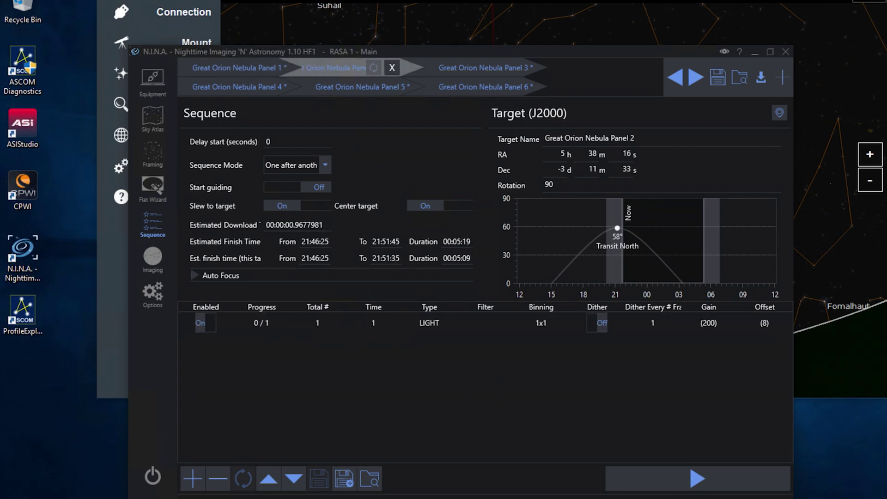
pyautogui.click(333, 323)
pyautogui.click(333, 322)
pyautogui.click(333, 323)
pyautogui.click(333, 322)
pyautogui.click(333, 322)
pyautogui.click(333, 322)
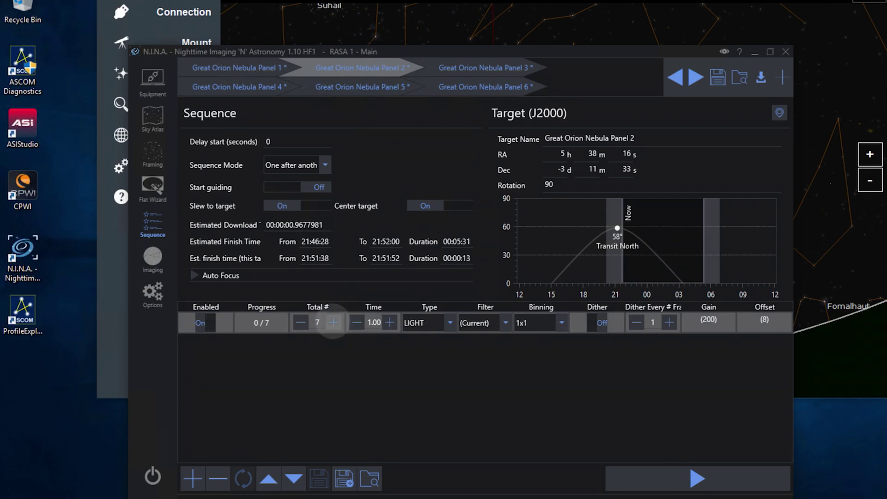
pyautogui.click(333, 322)
pyautogui.click(333, 322)
pyautogui.click(333, 322)
pyautogui.click(333, 323)
pyautogui.click(333, 322)
pyautogui.click(333, 323)
pyautogui.click(333, 322)
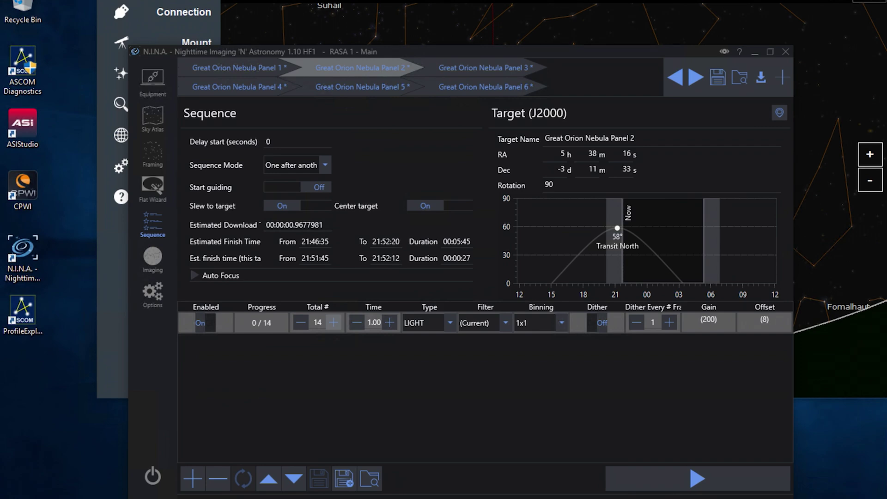
pyautogui.click(333, 323)
pyautogui.click(334, 323)
pyautogui.click(333, 323)
pyautogui.click(333, 323)
pyautogui.click(333, 323)
pyautogui.click(333, 322)
# Set the exposure time of Panel 2's LIGHT frames to 30 seconds and return to Panel 1.
pyautogui.doubleClick(389, 323)
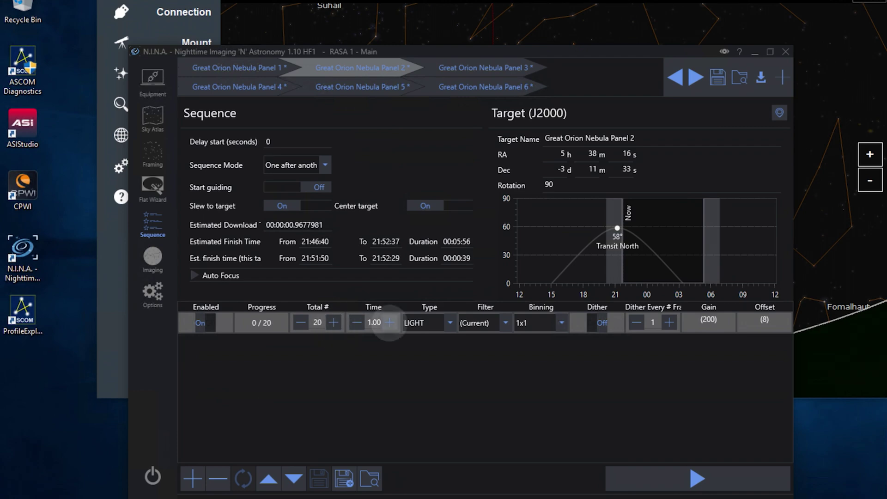
pyautogui.doubleClick(389, 322)
pyautogui.click(390, 323)
pyautogui.doubleClick(389, 322)
pyautogui.click(390, 323)
pyautogui.doubleClick(390, 323)
pyautogui.click(389, 323)
pyautogui.doubleClick(390, 323)
pyautogui.doubleClick(389, 322)
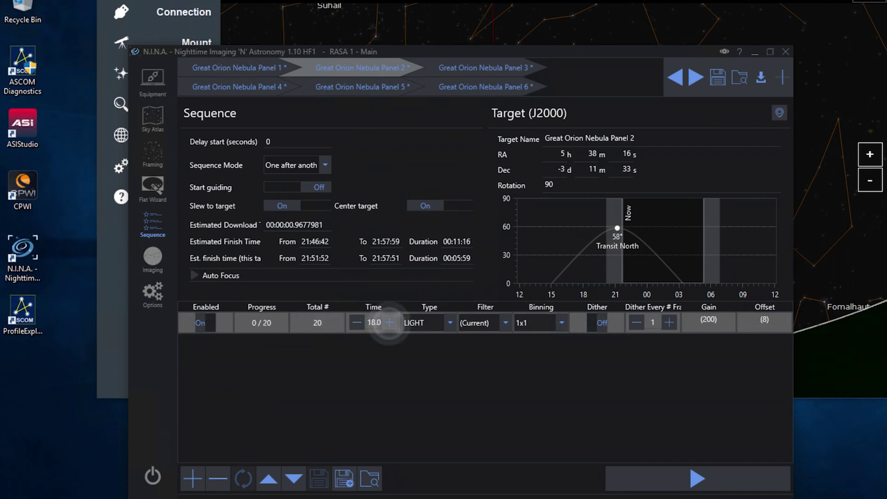
pyautogui.doubleClick(390, 323)
pyautogui.click(389, 322)
pyautogui.doubleClick(390, 322)
pyautogui.click(389, 323)
pyautogui.doubleClick(389, 323)
pyautogui.doubleClick(390, 322)
pyautogui.doubleClick(389, 322)
pyautogui.doubleClick(390, 323)
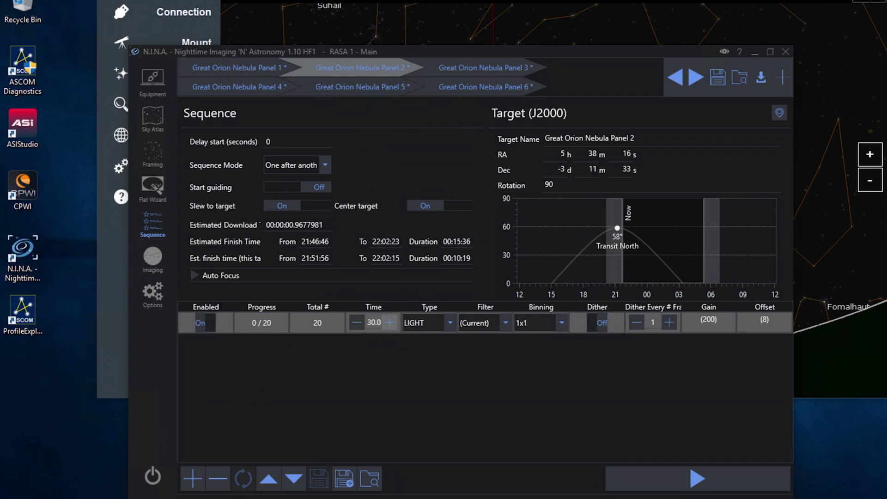
pyautogui.click(236, 67)
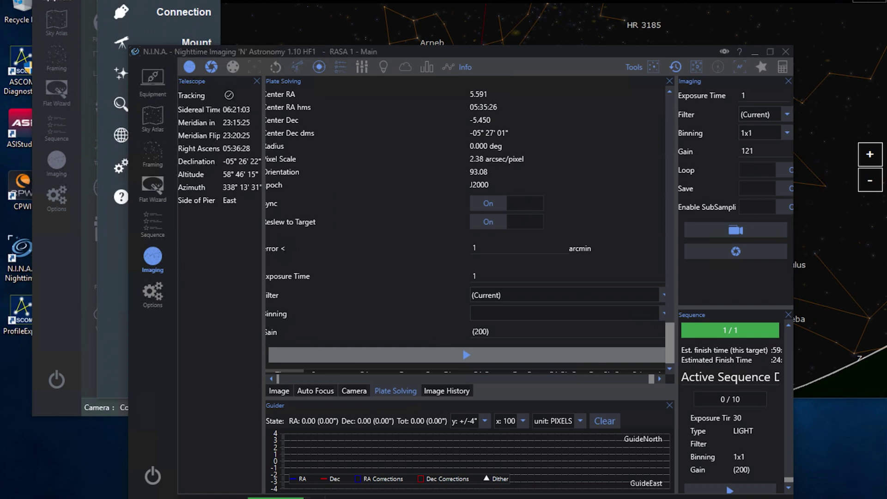
# Inspect the captured Orion Nebula image up close, magnifying its core and returning to the full-frame view.
pyautogui.click(279, 390)
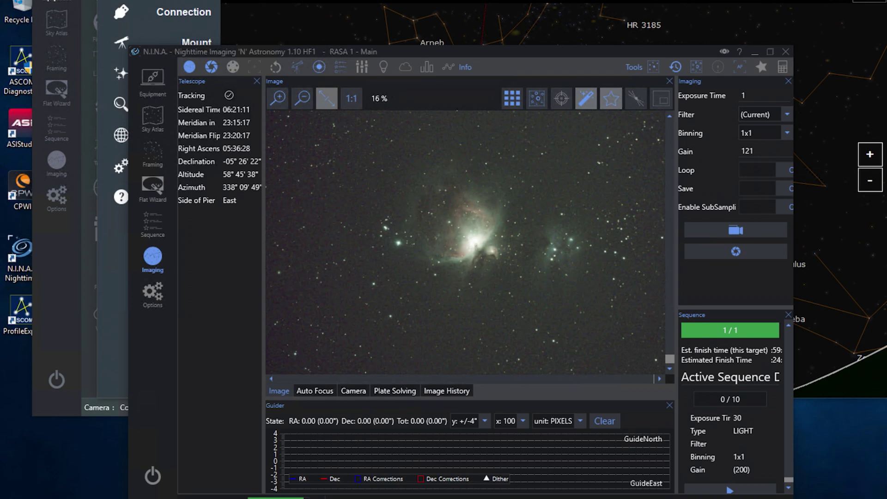
pyautogui.click(277, 98)
pyautogui.click(278, 98)
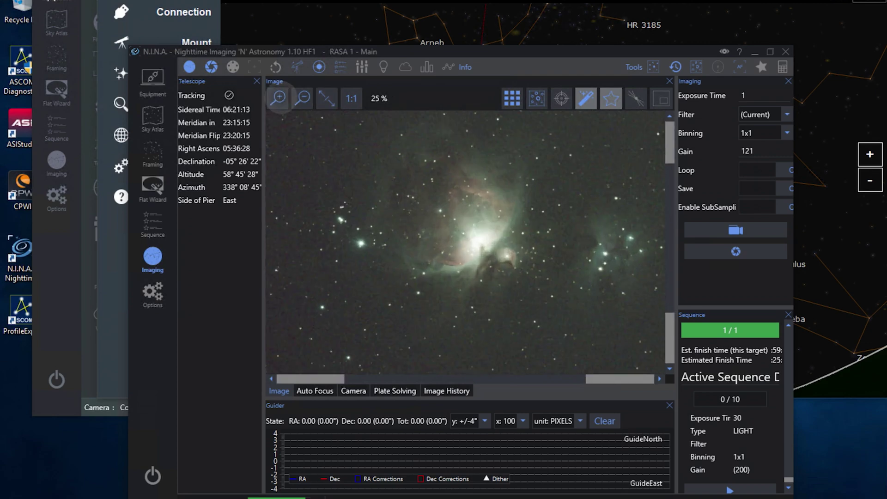
pyautogui.click(277, 98)
pyautogui.click(278, 98)
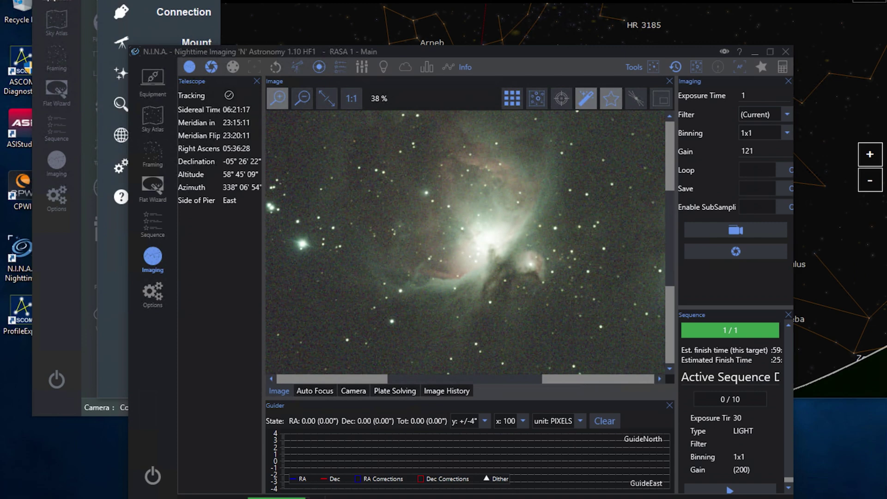
pyautogui.click(302, 98)
pyautogui.click(303, 98)
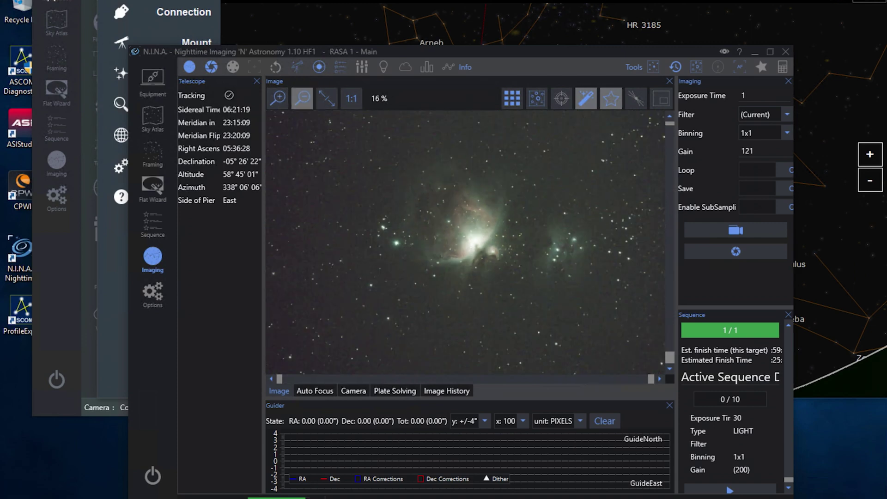
# Switch to the second N.I.N.A. instance, take a single snapshot with its camera and inspect the whole frame.
pyautogui.hotkey('alt', 'Tab')
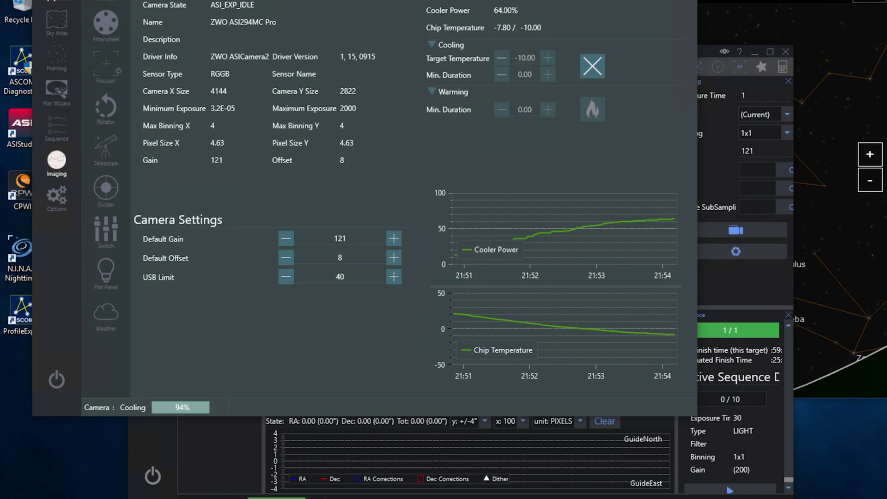
pyautogui.click(56, 163)
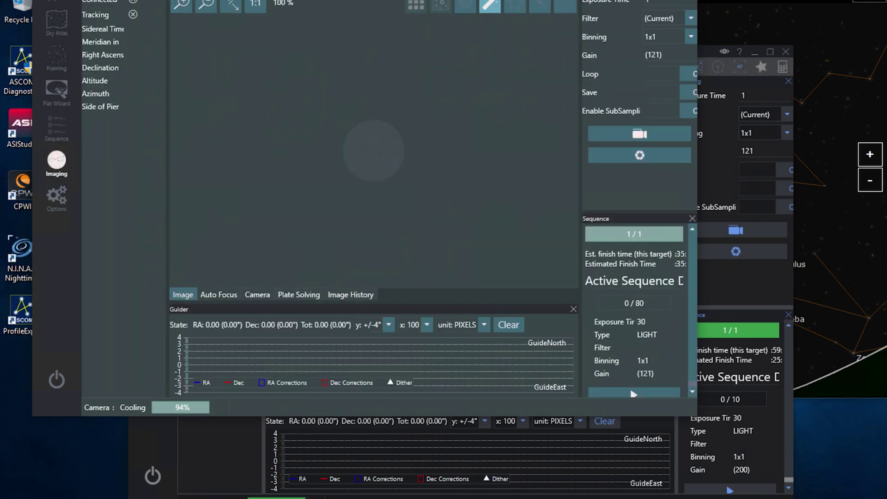
pyautogui.click(639, 154)
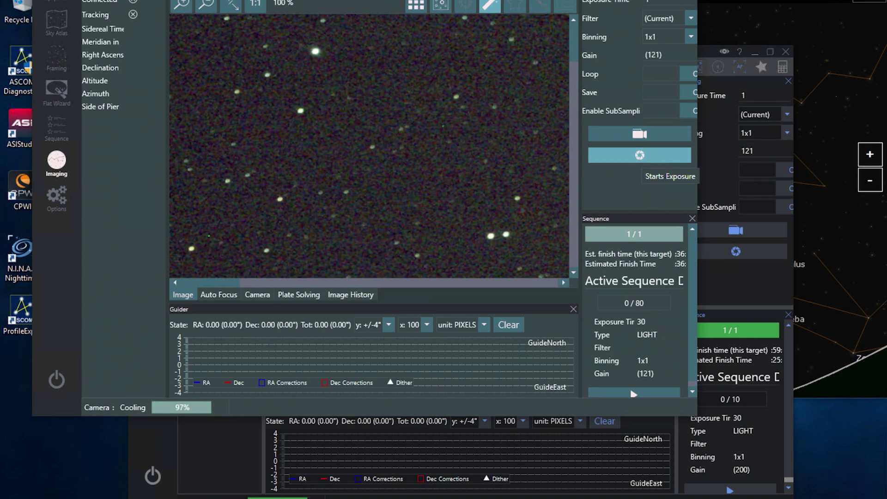
pyautogui.click(231, 5)
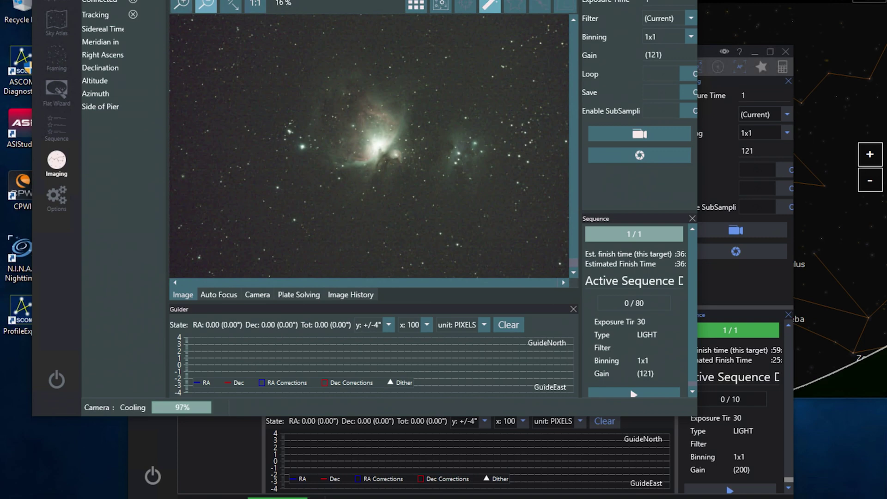
pyautogui.click(181, 5)
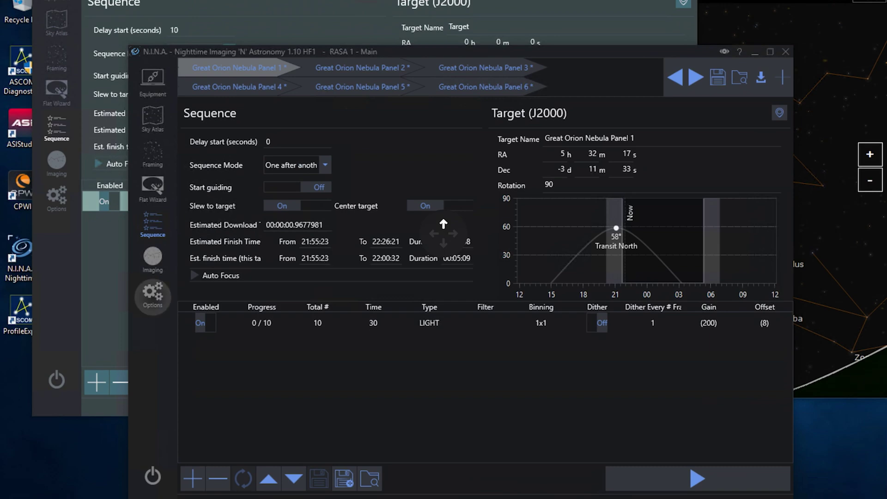
# Review the first instance's imaging options for the automatic meridian flip and end-of-sequence actions, and return to its sequence.
pyautogui.click(152, 294)
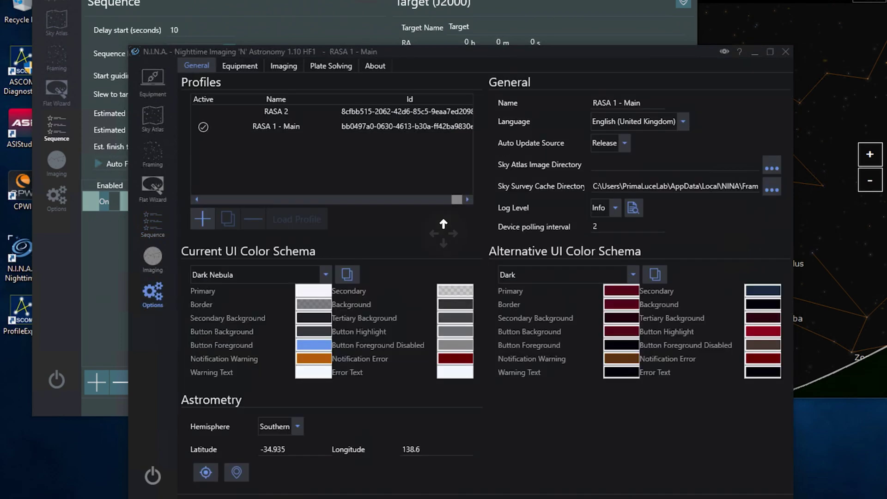
pyautogui.click(284, 65)
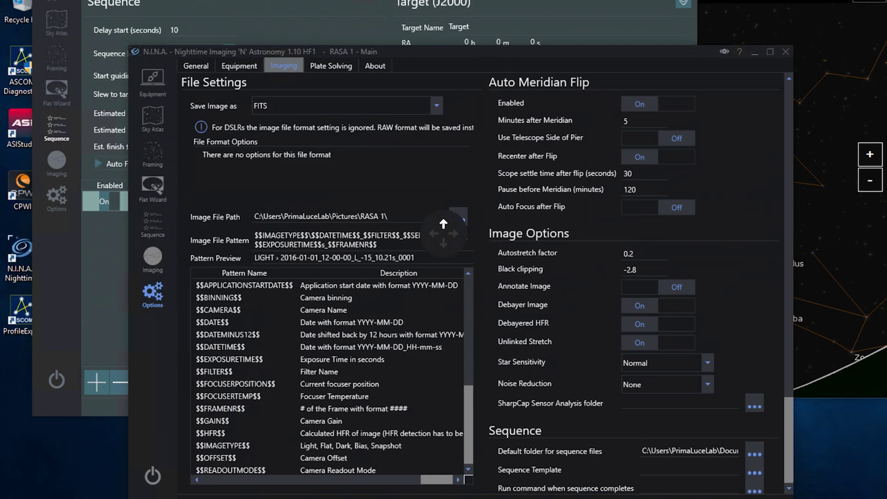
pyautogui.scroll(-5, 443, 224)
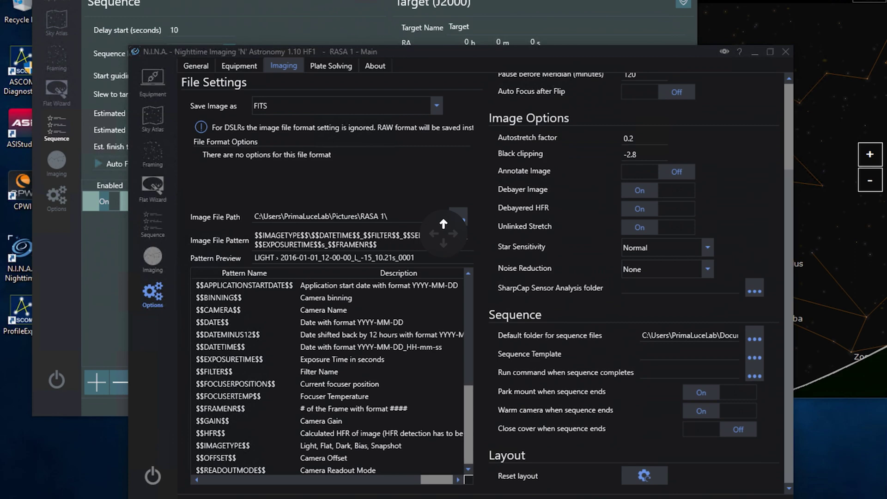
pyautogui.click(153, 224)
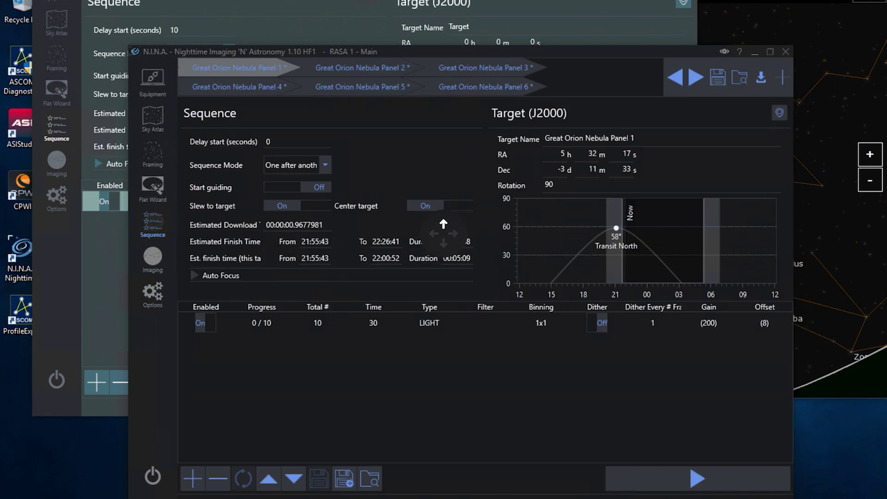